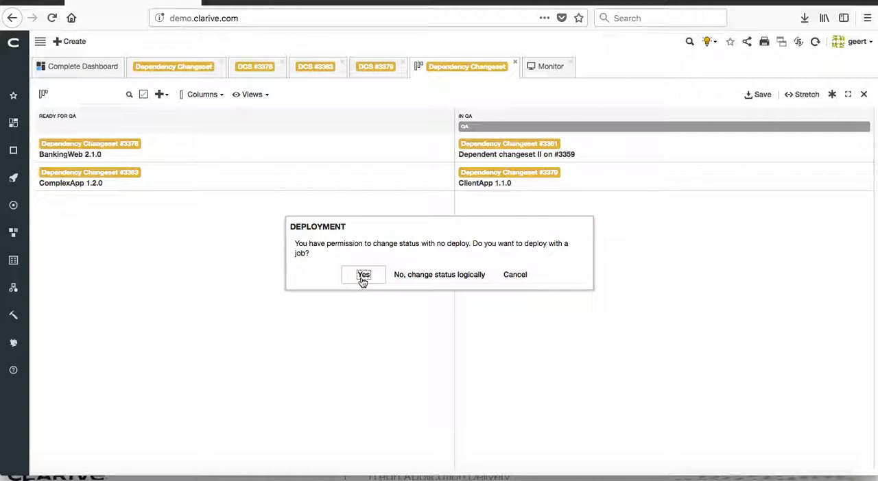
# Step: Try to create a deployment job promoting ClientApp 1.1.0 to QA with the Main Complete Pipeline
pyautogui.click(363, 275)
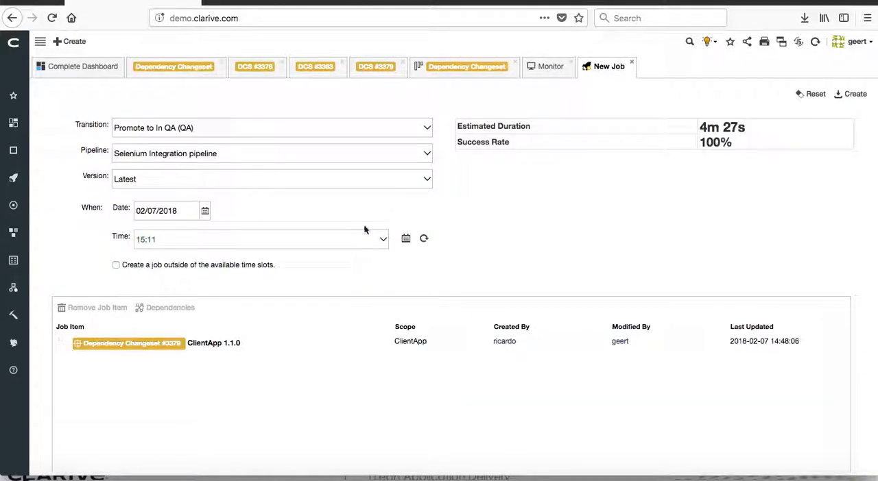
pyautogui.click(427, 155)
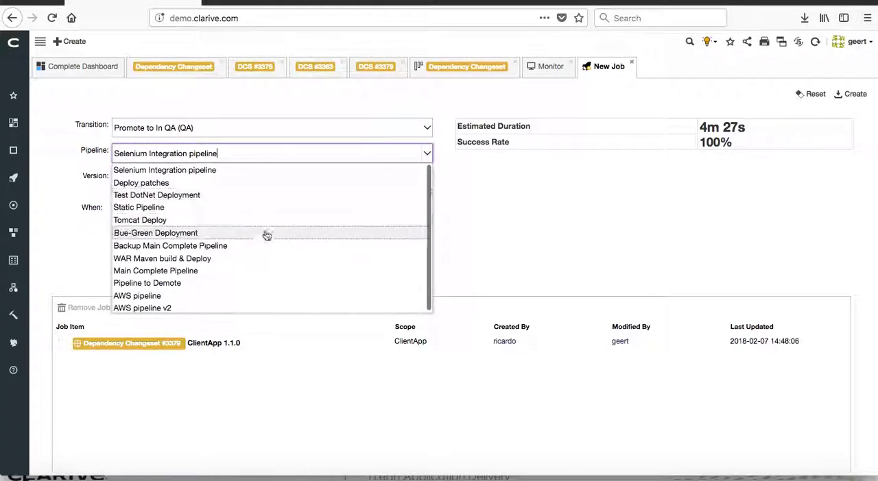
pyautogui.click(243, 272)
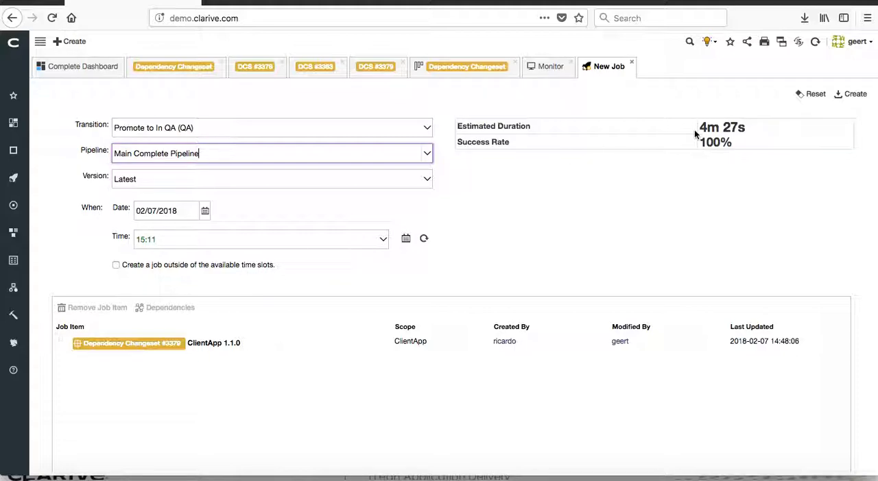
pyautogui.click(856, 96)
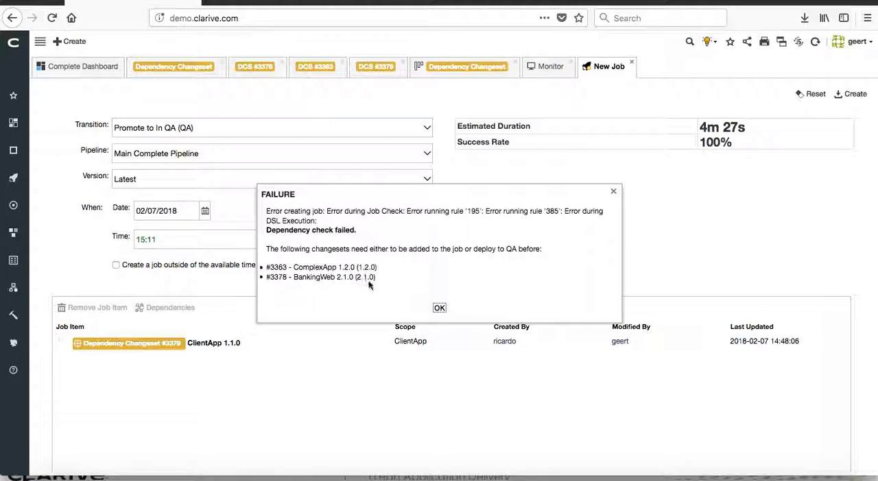
pyautogui.click(614, 194)
# Step: Create a new job from changeset #3378 to promote BankingWeb 2.1.0 to QA using the Main Complete Pipeline
pyautogui.click(265, 66)
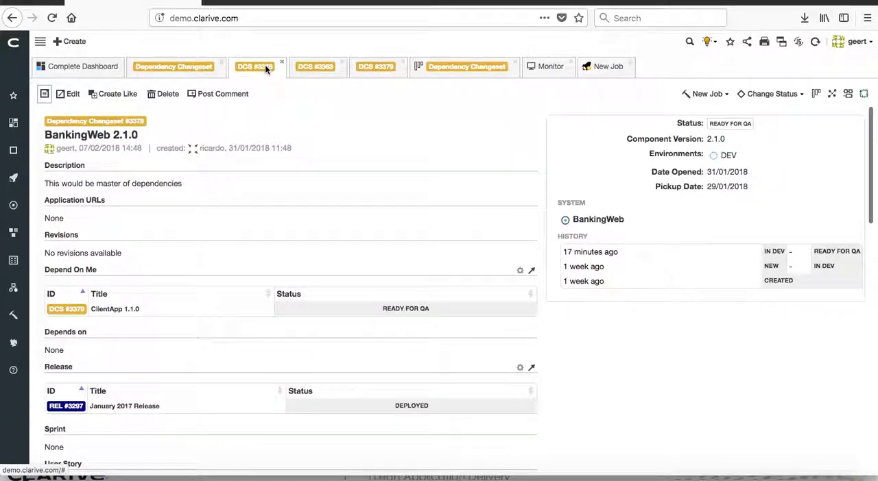
pyautogui.click(705, 100)
pyautogui.click(710, 112)
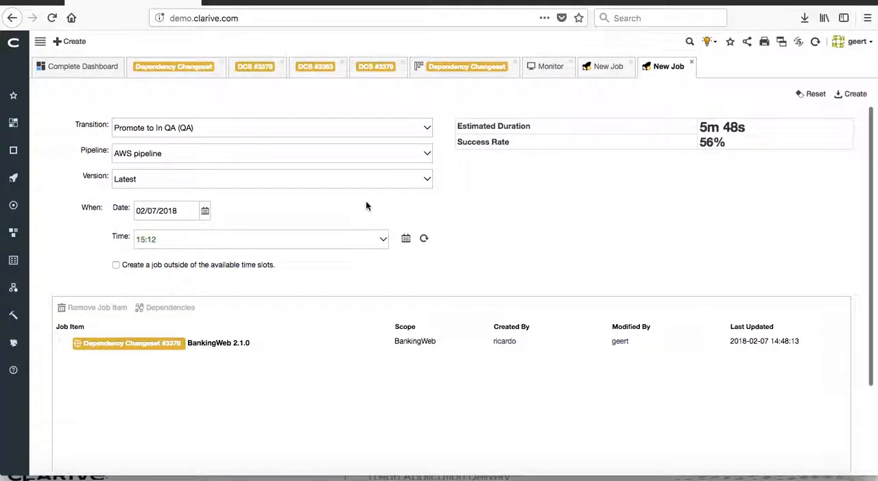
pyautogui.click(427, 154)
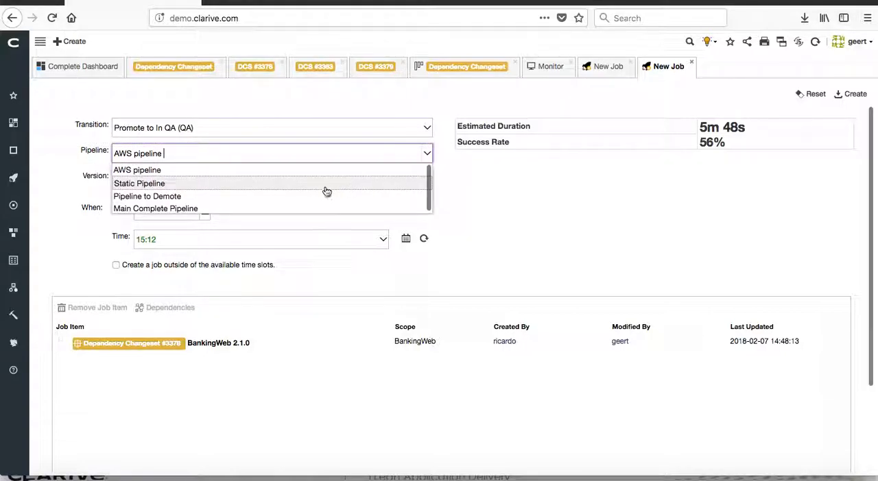
pyautogui.click(310, 209)
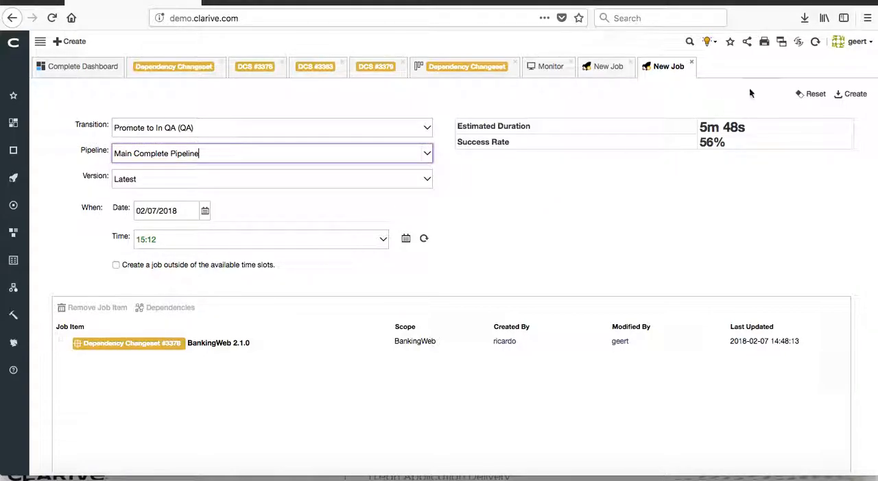
pyautogui.click(855, 95)
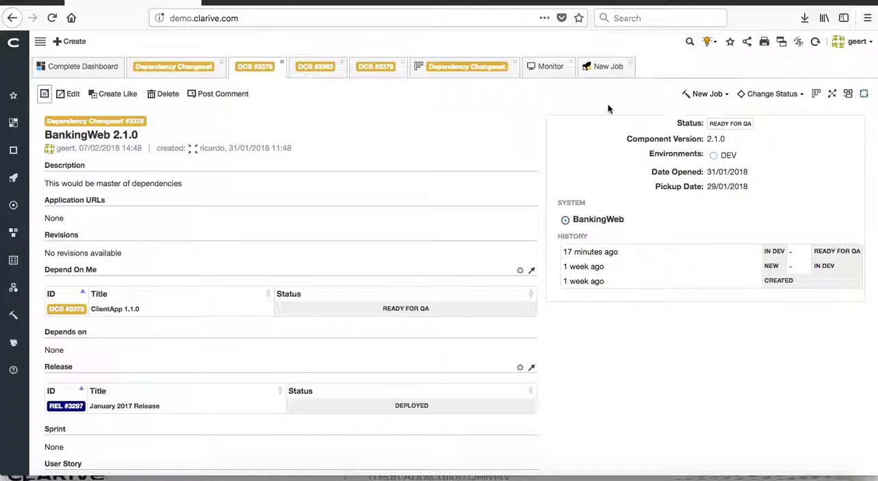
# Step: Monitor the BankingWeb deployment job through its stages and check the refreshed status of changeset #3378
pyautogui.click(553, 68)
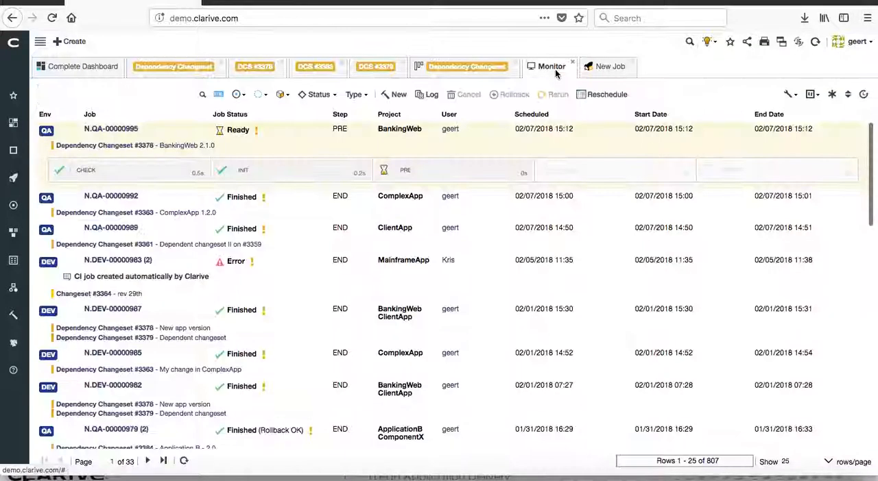
pyautogui.click(814, 41)
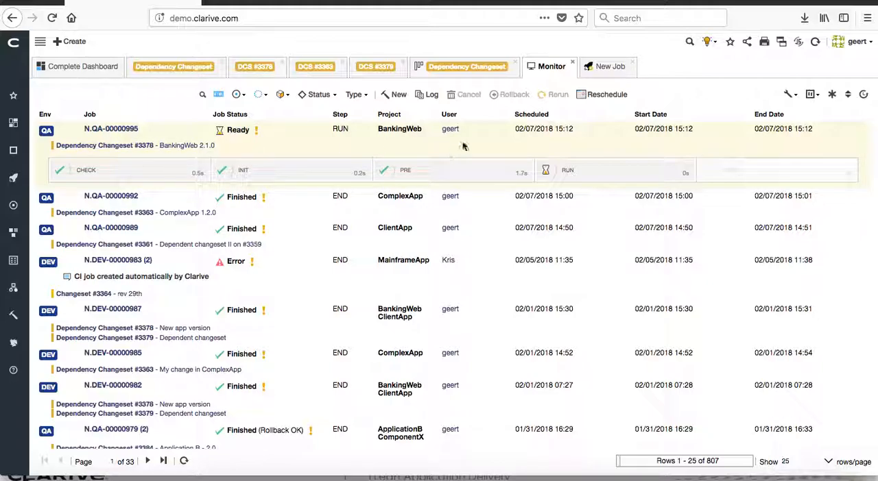
pyautogui.click(816, 44)
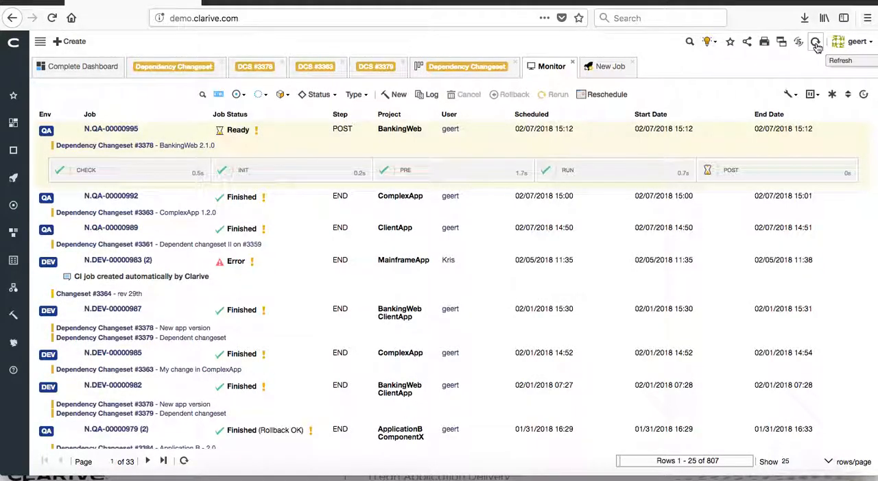
pyautogui.click(816, 45)
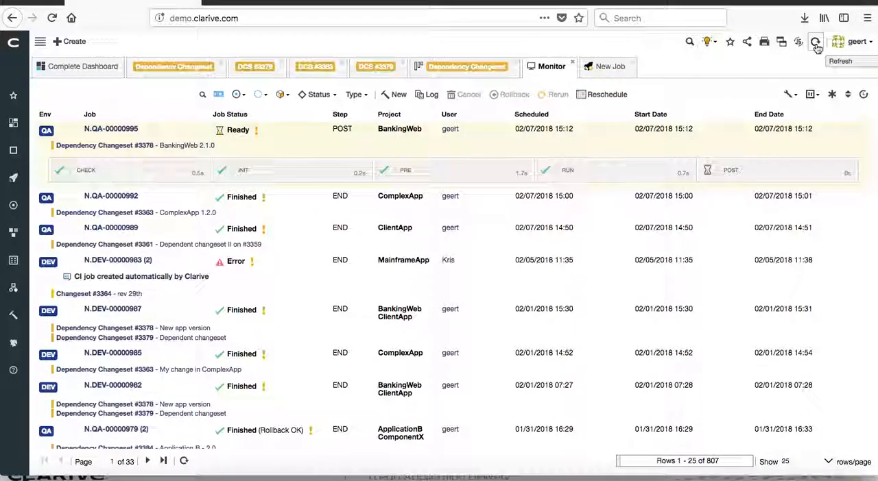
pyautogui.click(816, 44)
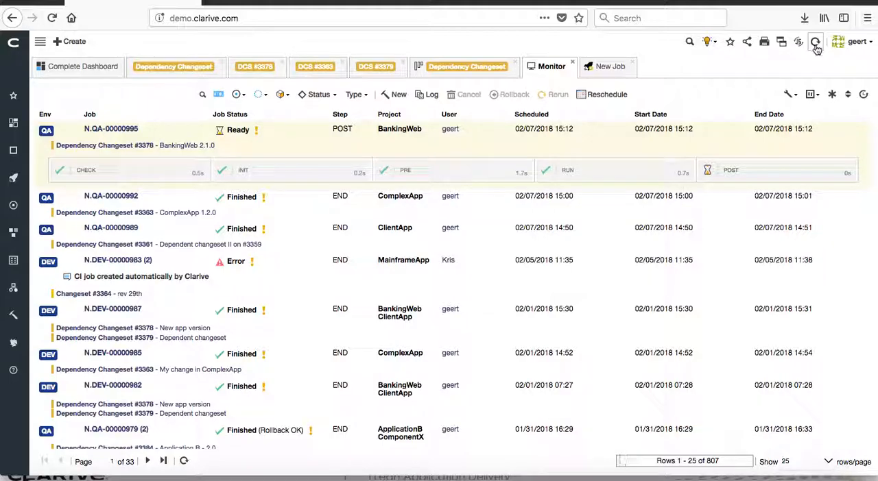
pyautogui.click(816, 44)
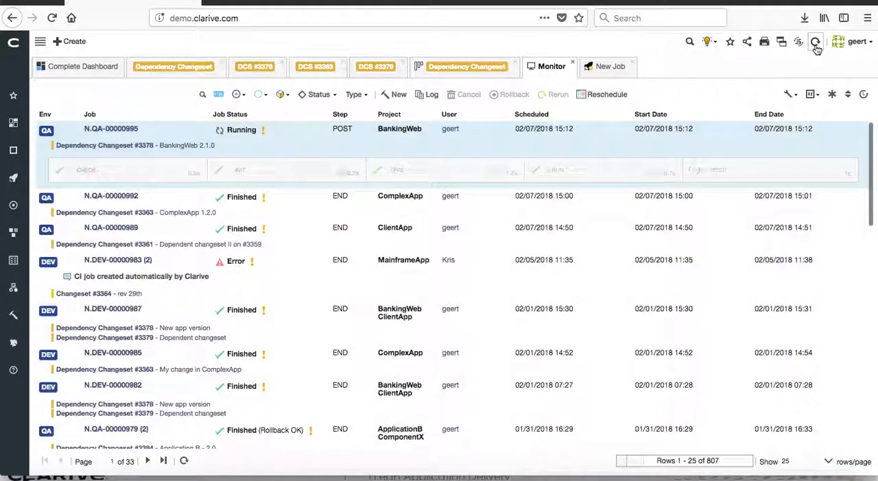
pyautogui.click(815, 45)
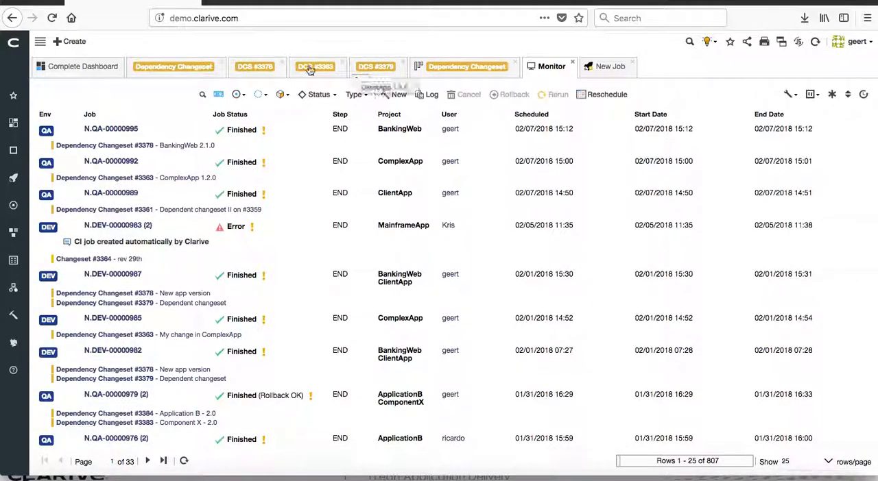
pyautogui.click(257, 67)
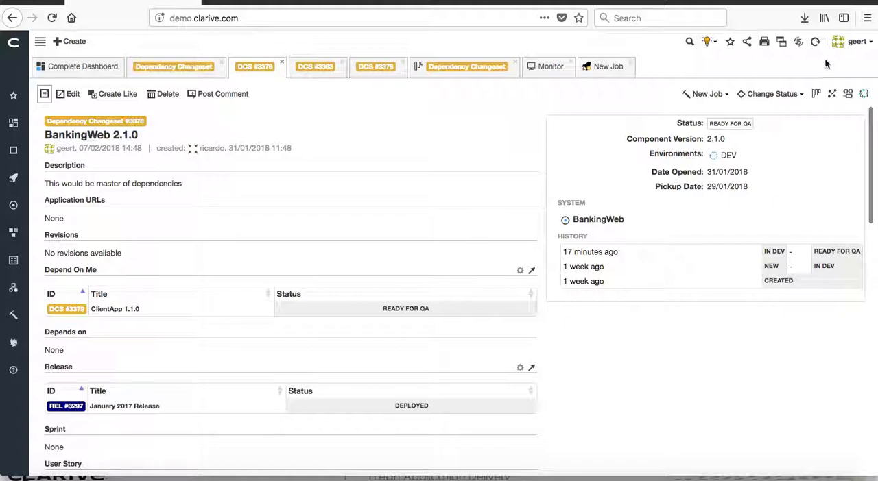
pyautogui.click(815, 42)
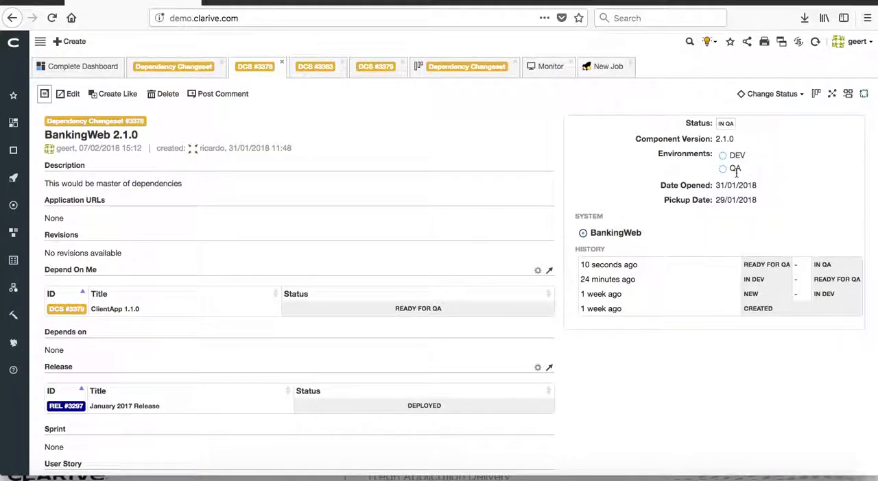
# Step: Retry creating the pending QA deployment job with only ClientApp 1.1.0 in it
pyautogui.click(607, 68)
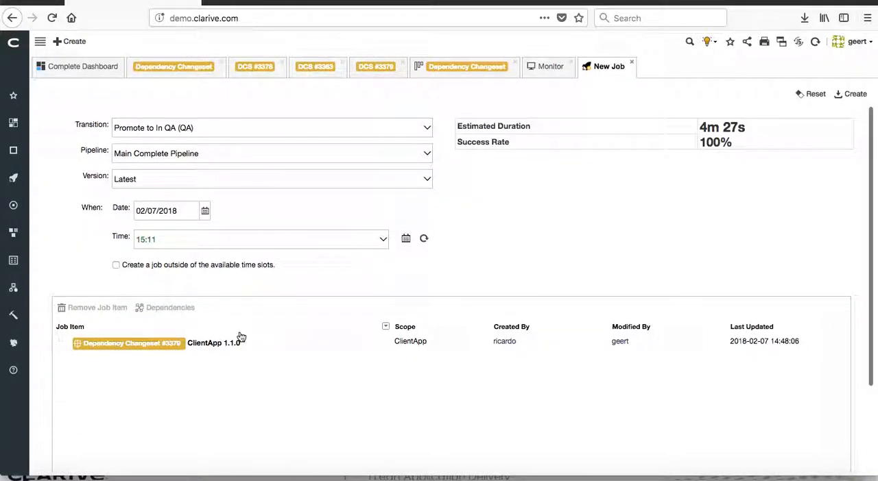
pyautogui.click(854, 94)
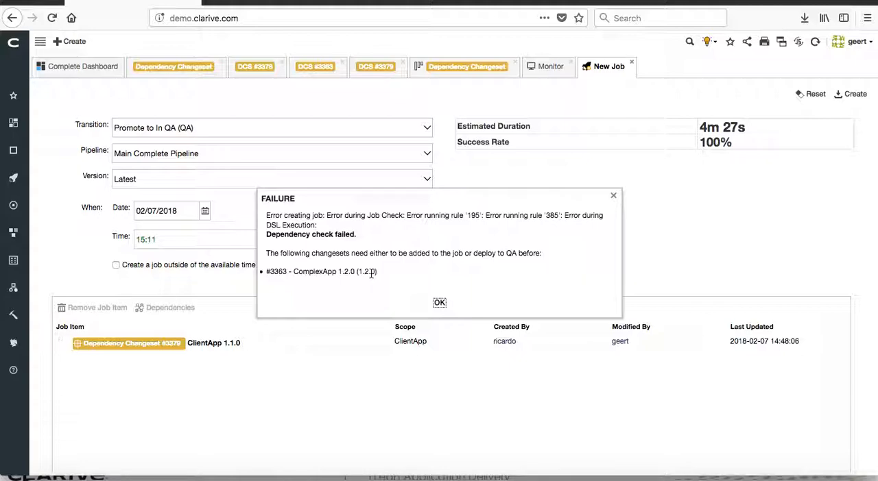
pyautogui.click(440, 304)
pyautogui.click(439, 302)
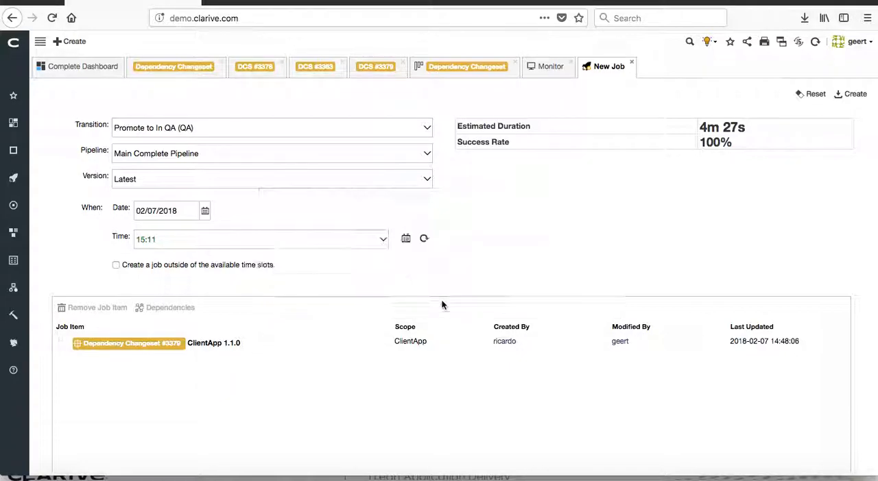
# Step: Add Dependency Changeset #3363 from the ComplexApp project's Ready For QA state to the ClientApp job
pyautogui.click(40, 42)
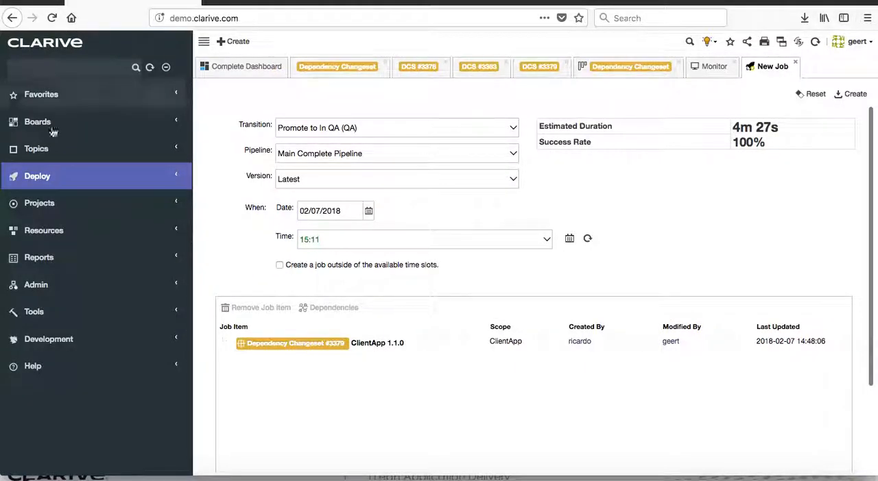
pyautogui.click(176, 204)
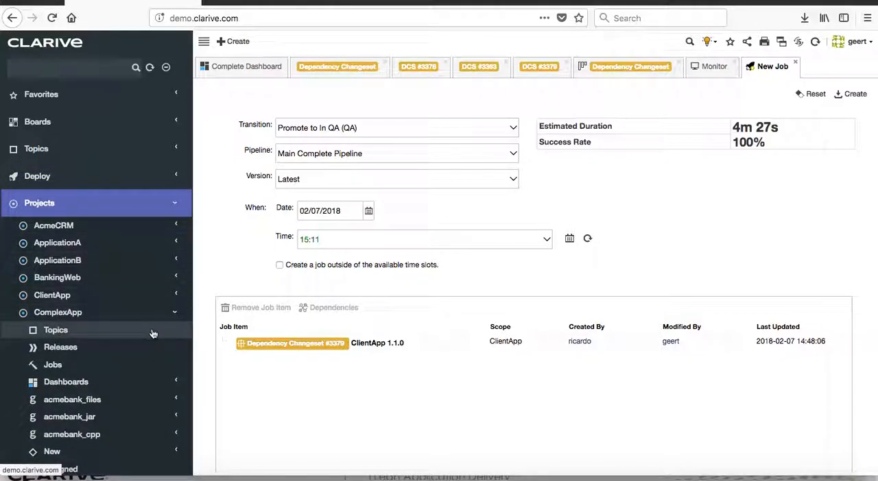
pyautogui.scroll(-5, 153, 333)
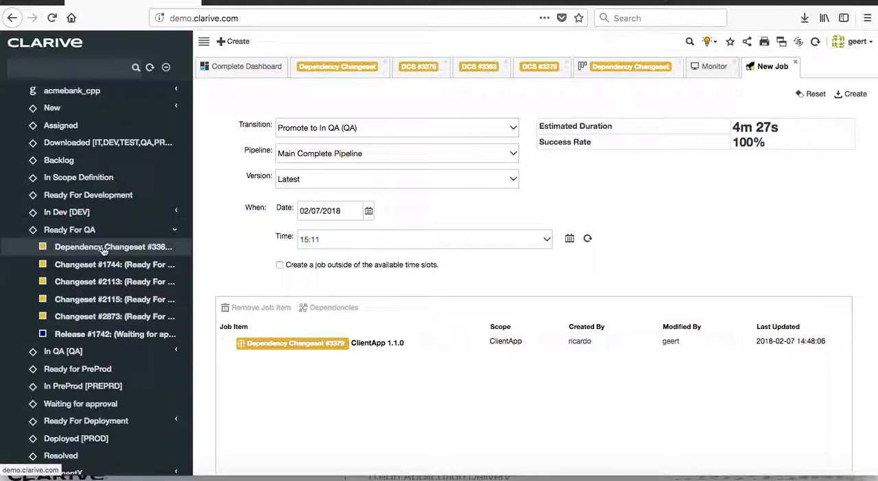
pyautogui.moveTo(103, 251); pyautogui.dragTo(258, 362)
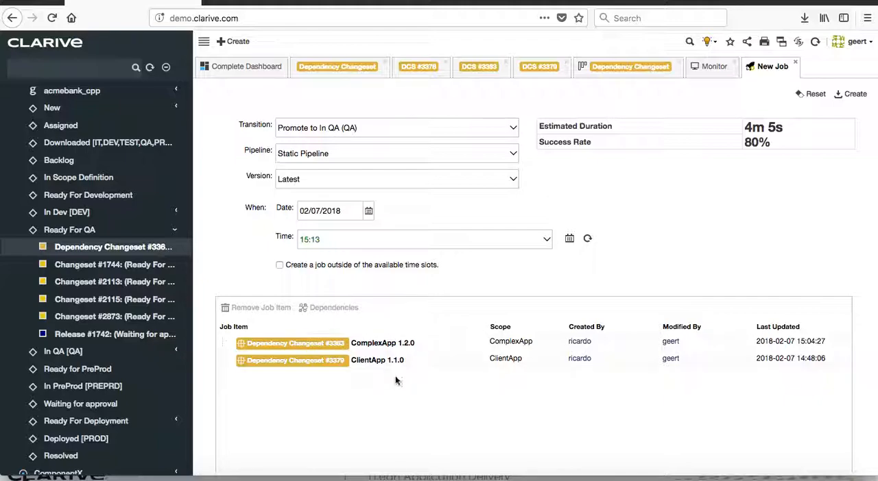
# Step: Set the pipeline to Main Complete Pipeline and create the combined job for ComplexApp 1.2.0 and ClientApp 1.1.0
pyautogui.click(514, 152)
pyautogui.click(438, 185)
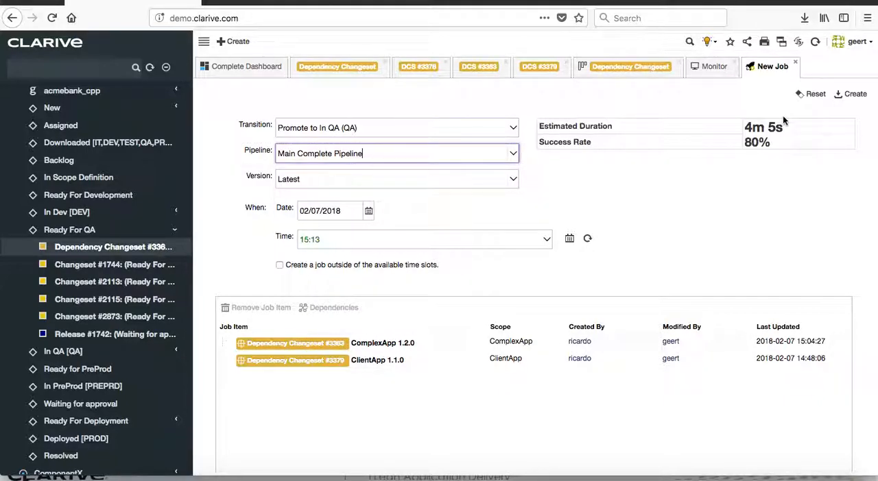
pyautogui.click(855, 95)
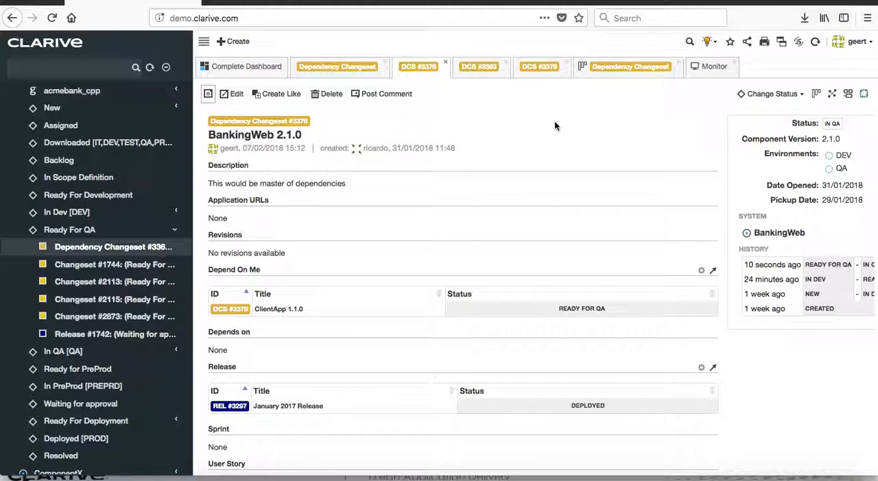
# Step: Monitor the combined ComplexApp and ClientApp job through its stages and check the changesets on the refreshed Dependency Changeset board
pyautogui.click(713, 67)
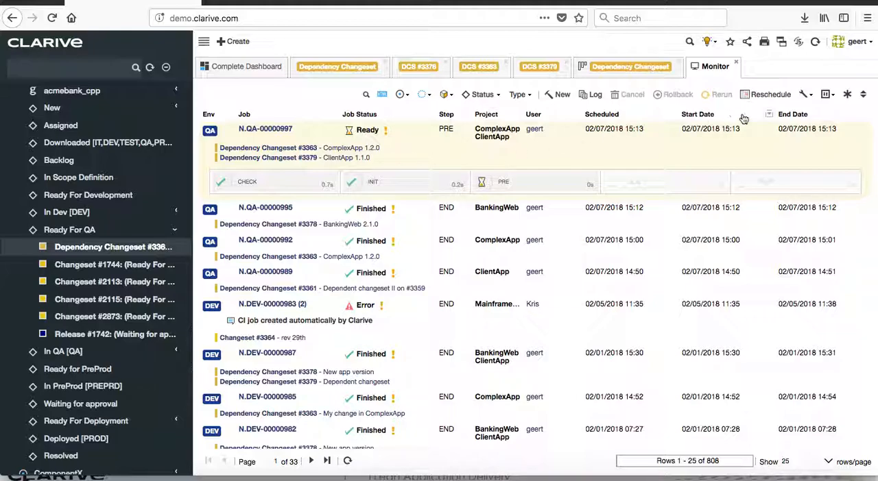
pyautogui.click(816, 44)
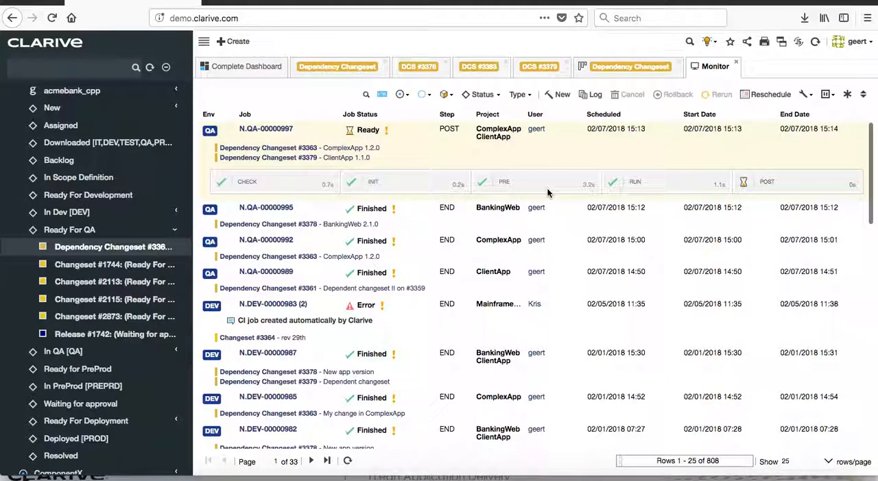
pyautogui.click(816, 44)
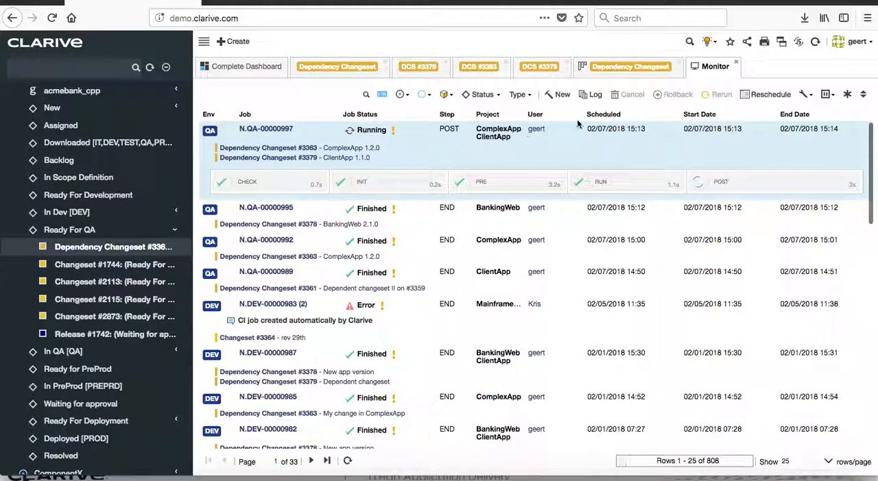
pyautogui.click(815, 43)
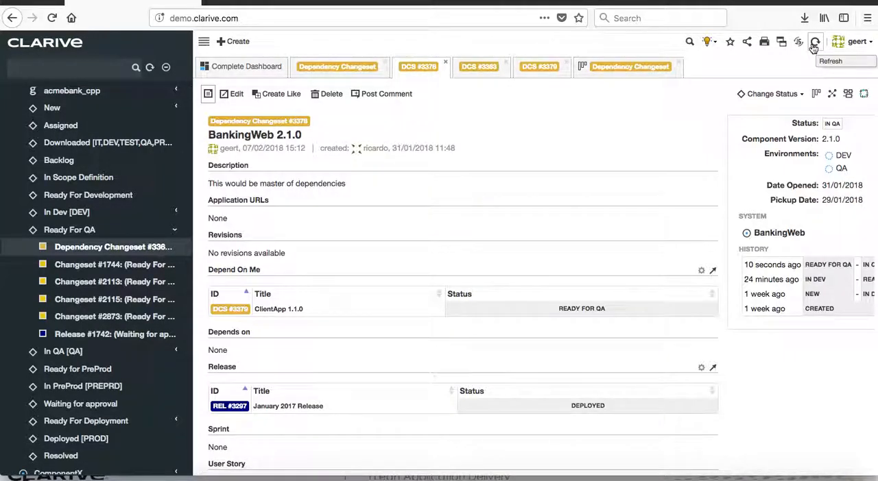
pyautogui.click(814, 44)
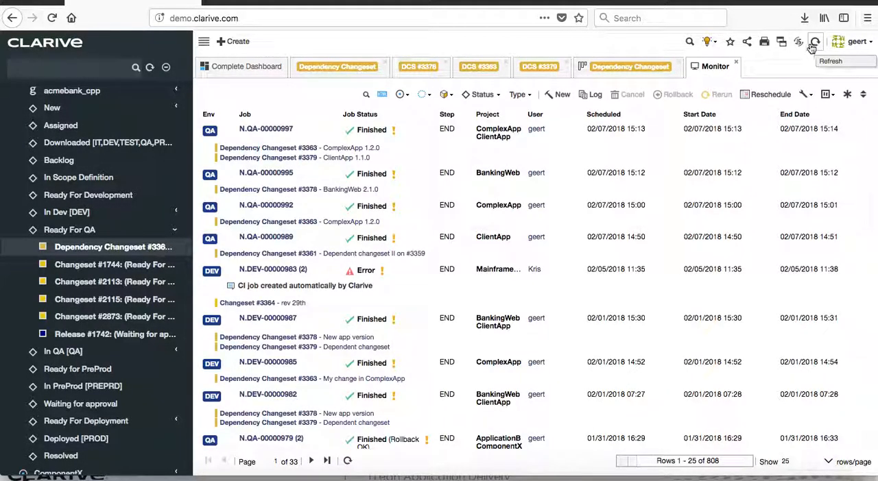
pyautogui.click(631, 67)
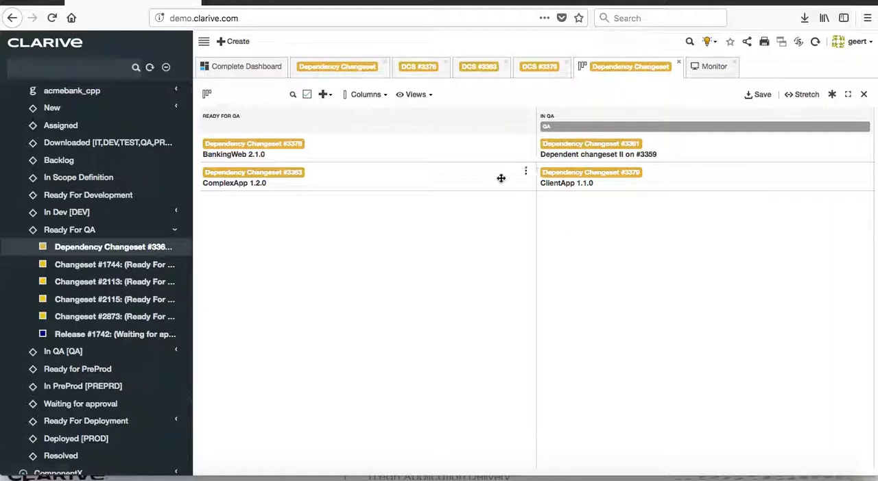
pyautogui.click(814, 43)
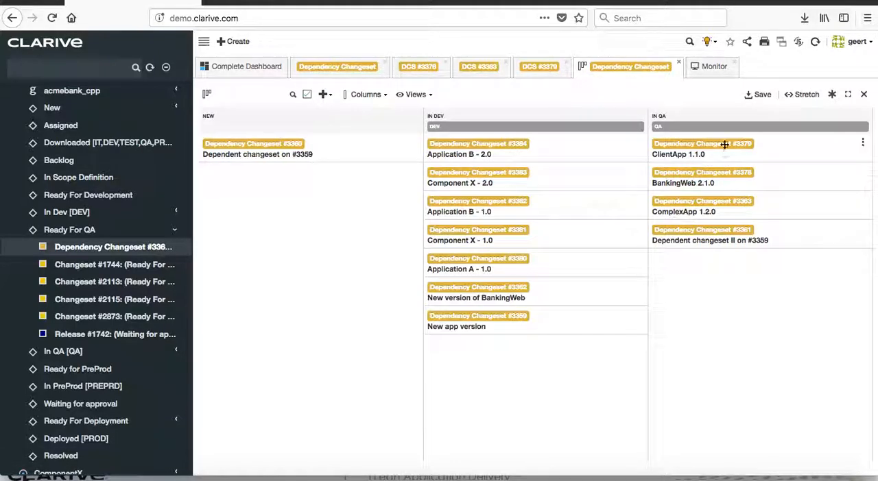